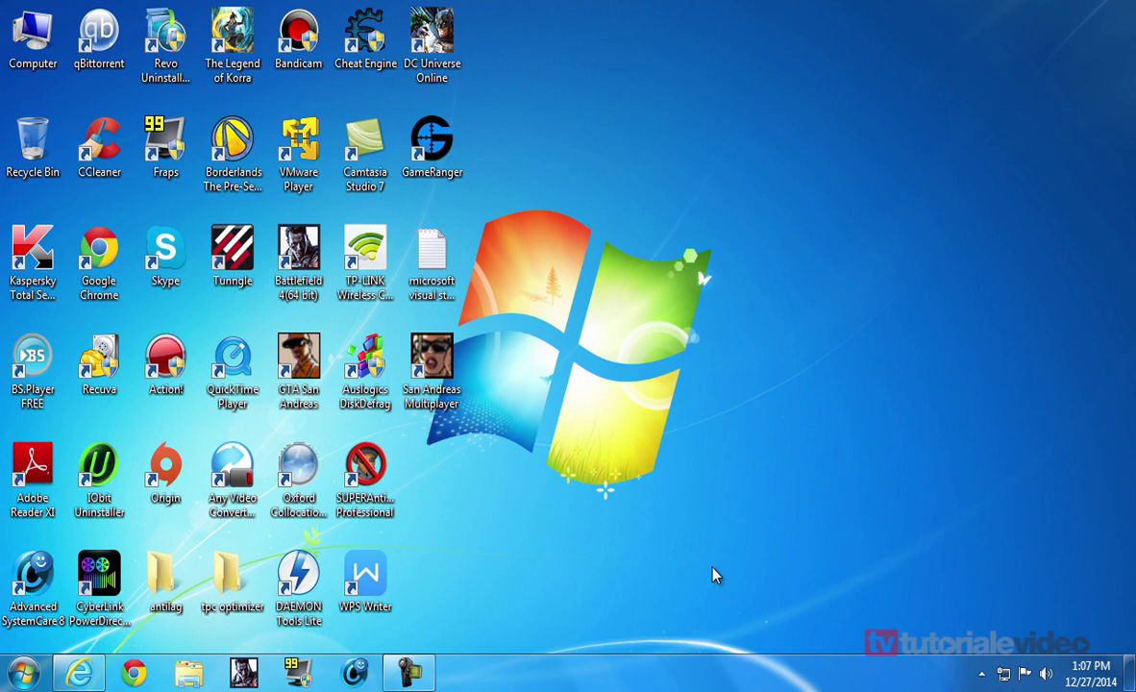
In Internet Explorer, search Google for "ssft" and open the WhitSoft Development page for Simple Socket File Transfer 1.0
click(91, 675)
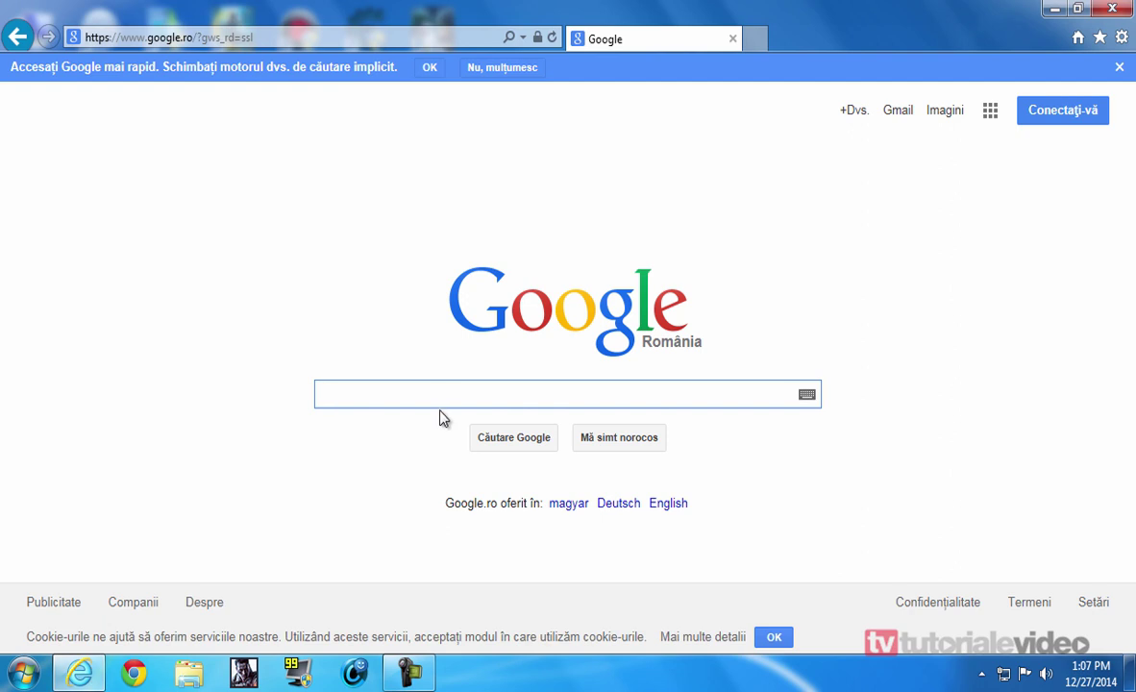
text(ssft)
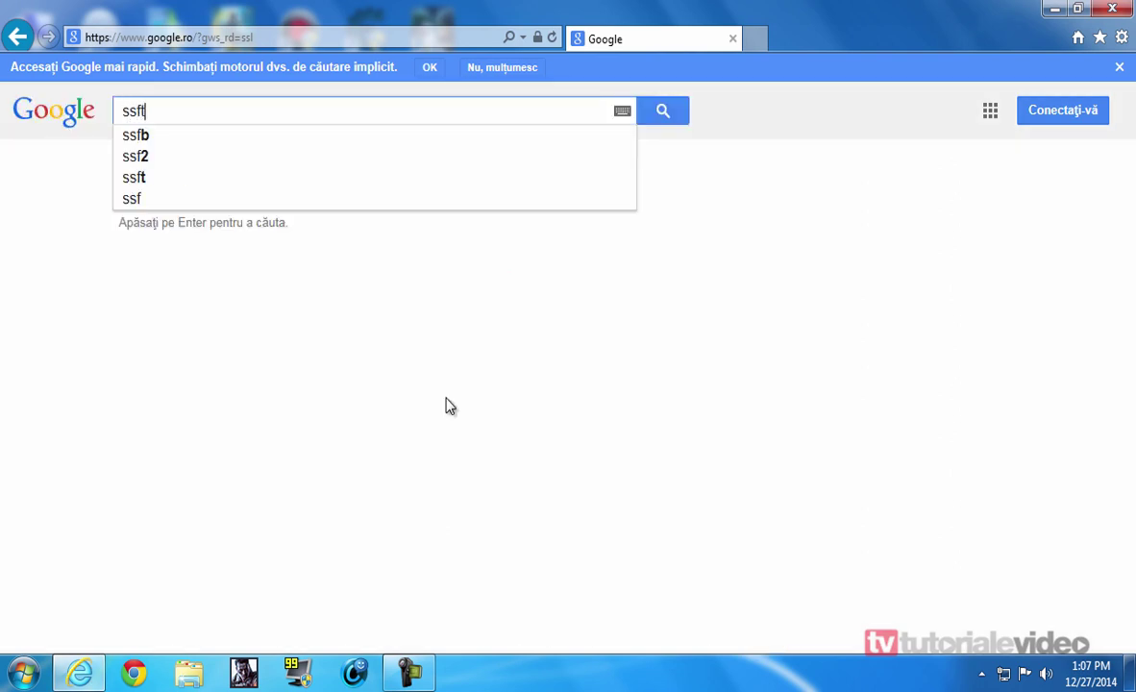
key(Return)
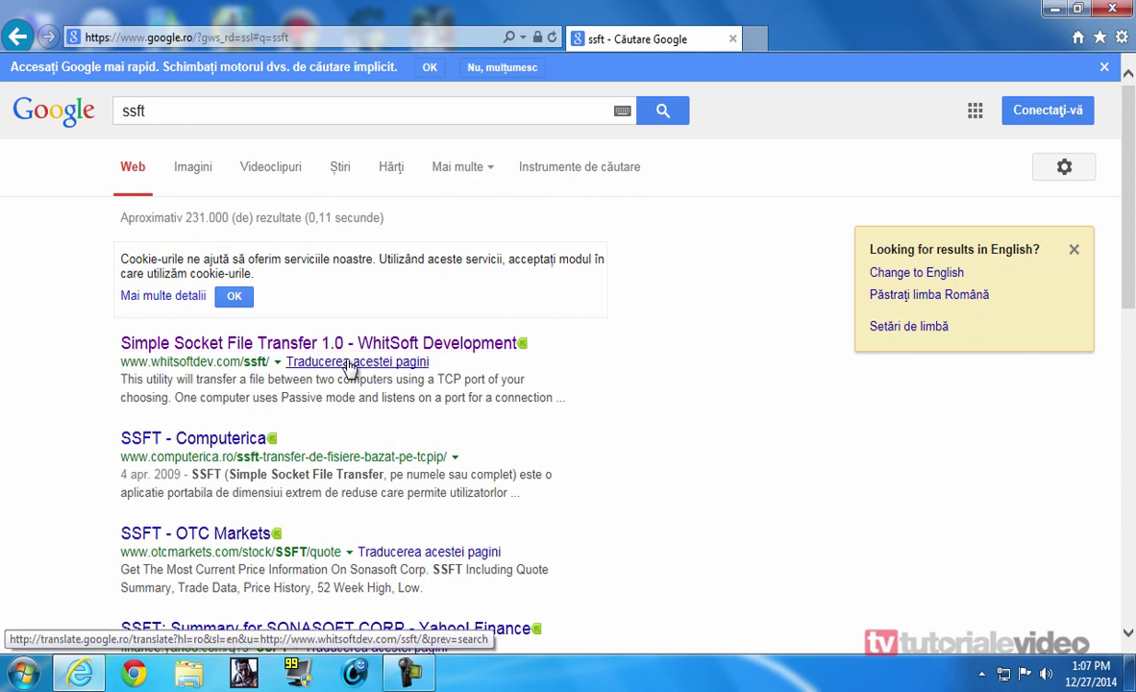
click(444, 352)
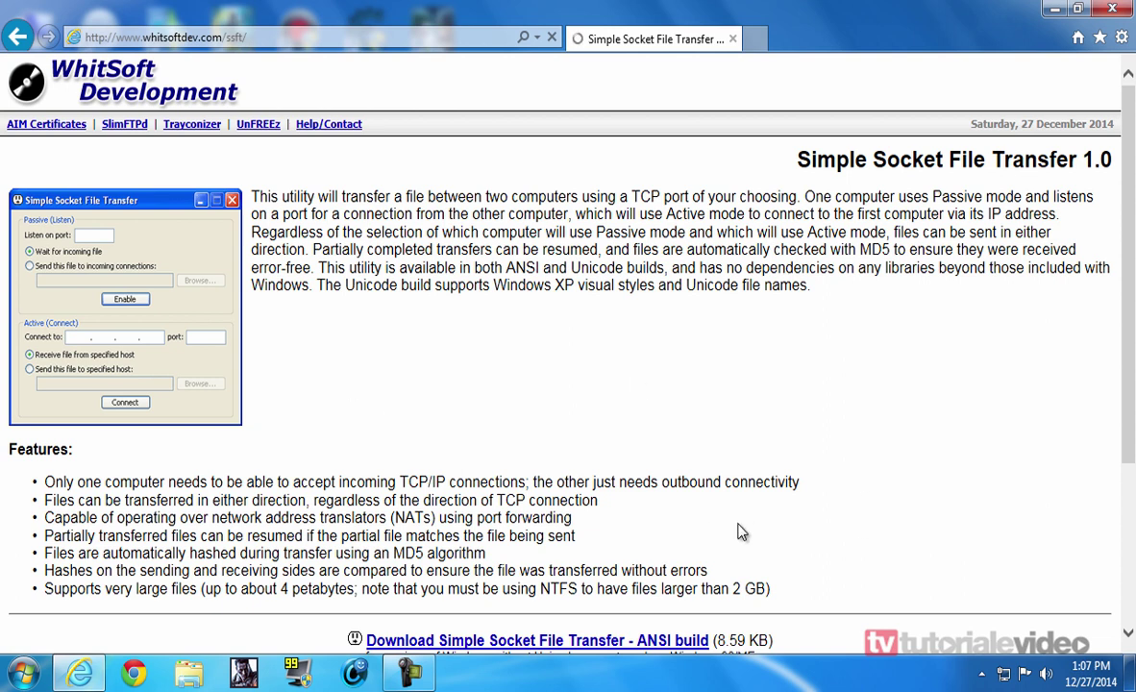
Download the Unicode build of Simple Socket File Transfer, save ssftw.zip to the Desktop, and dismiss the browser window
scroll(743, 533, down, 2)
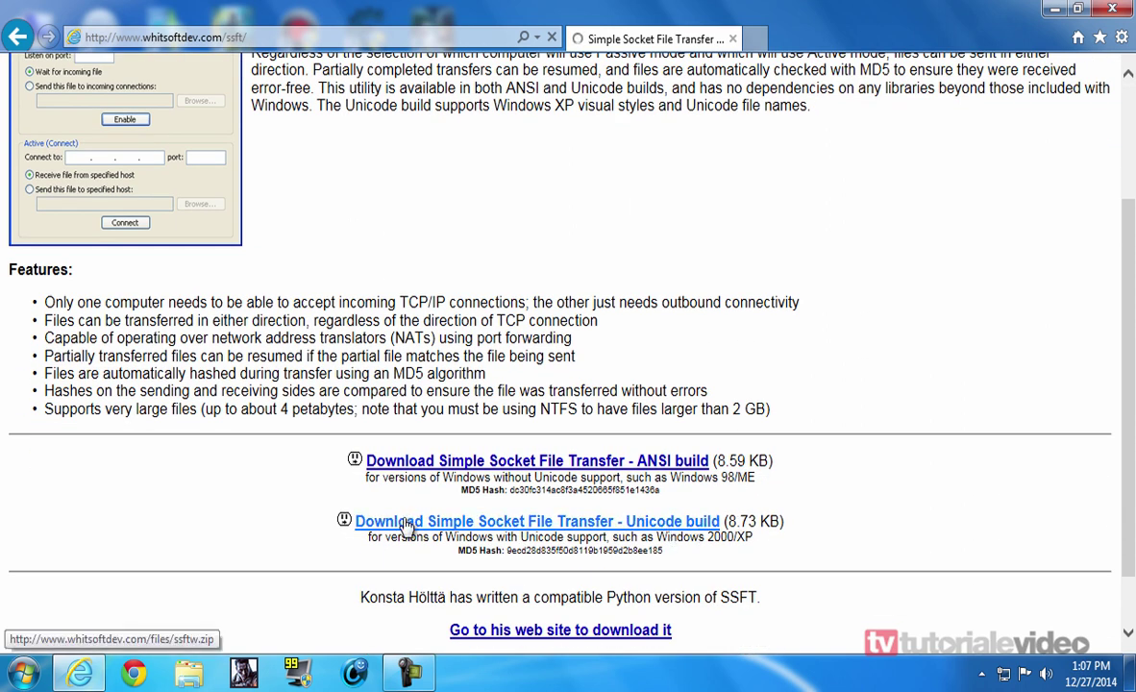
scroll(390, 499, down, 1)
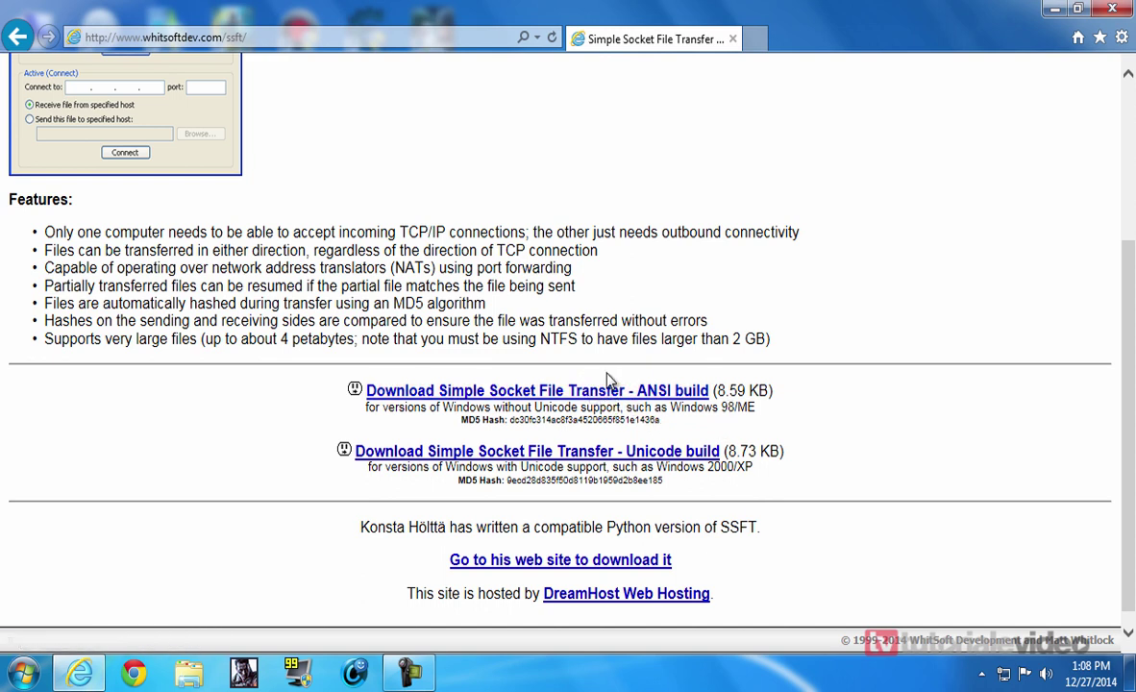
click(670, 455)
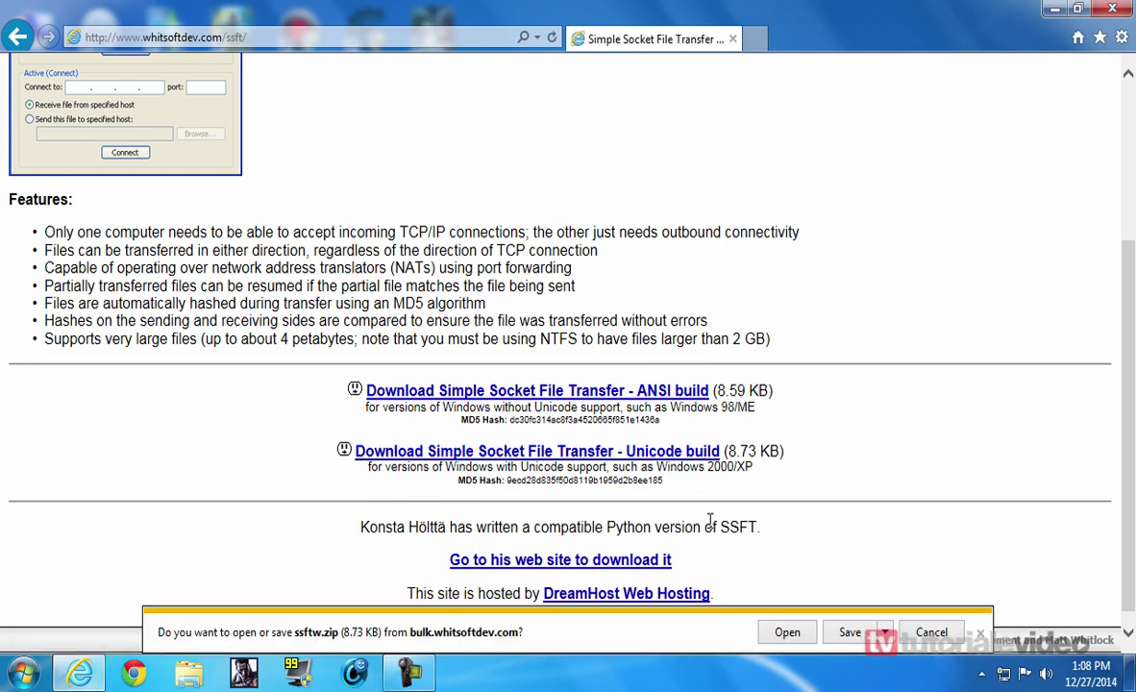
click(888, 637)
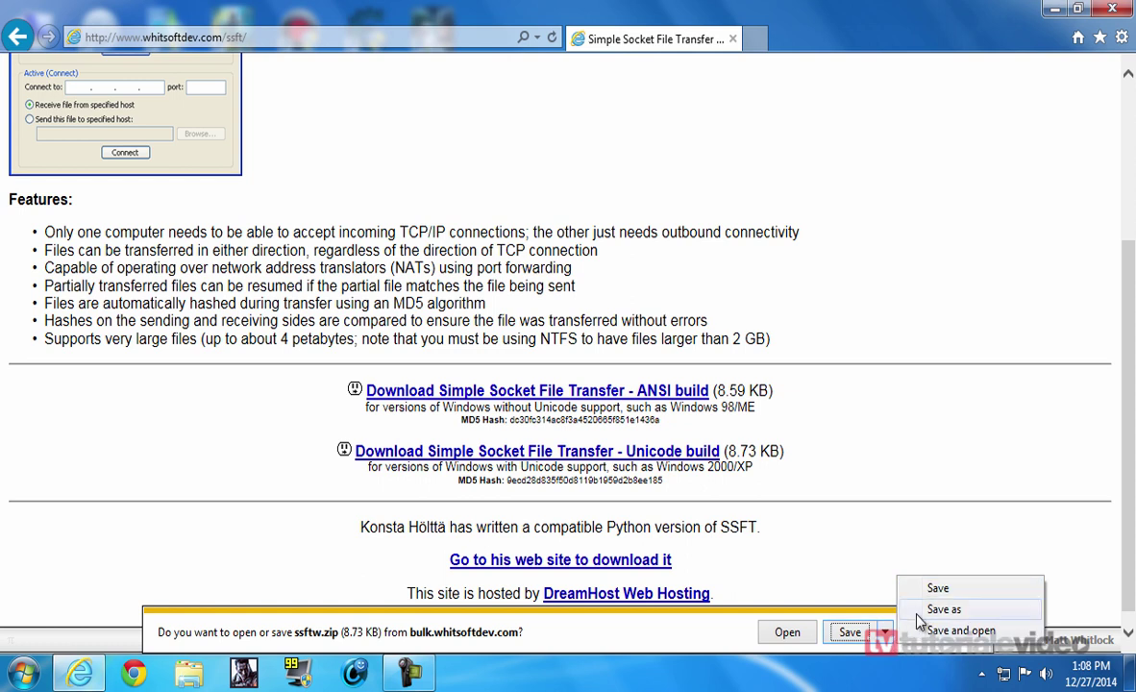
click(918, 611)
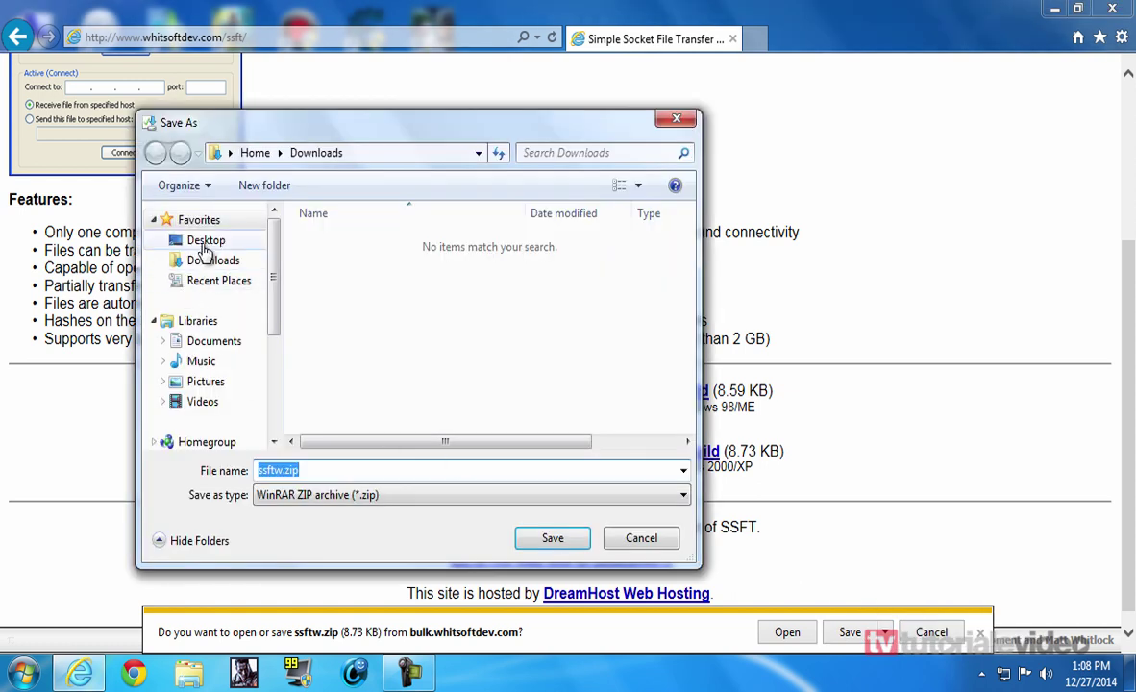
click(205, 242)
click(581, 537)
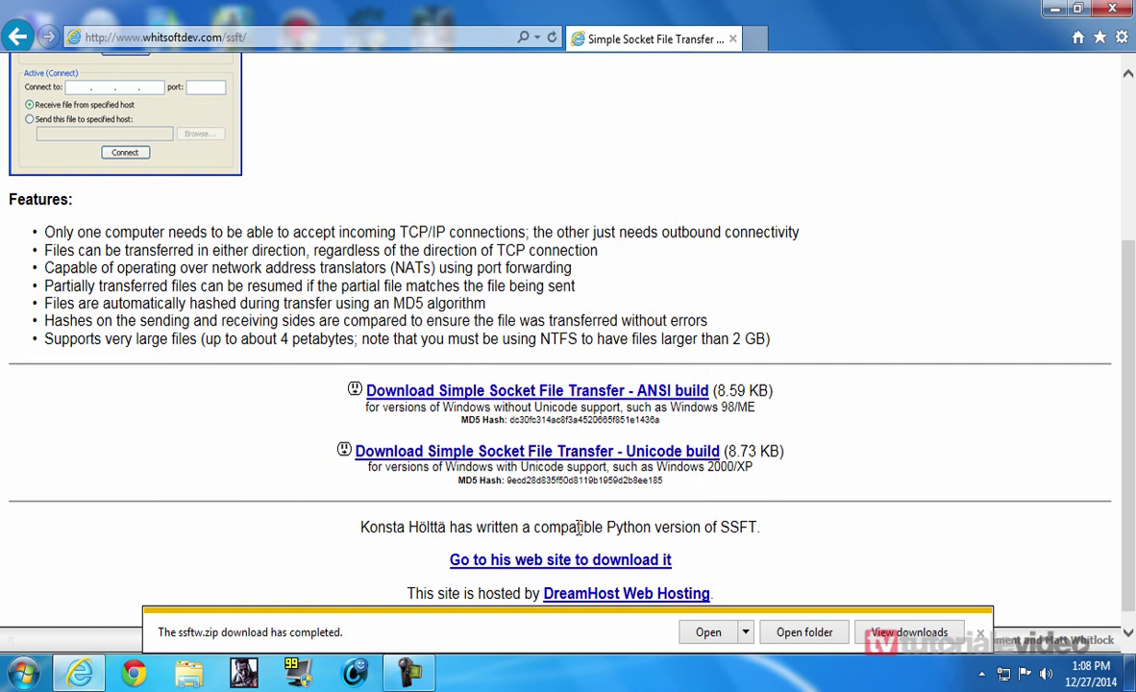
click(1054, 9)
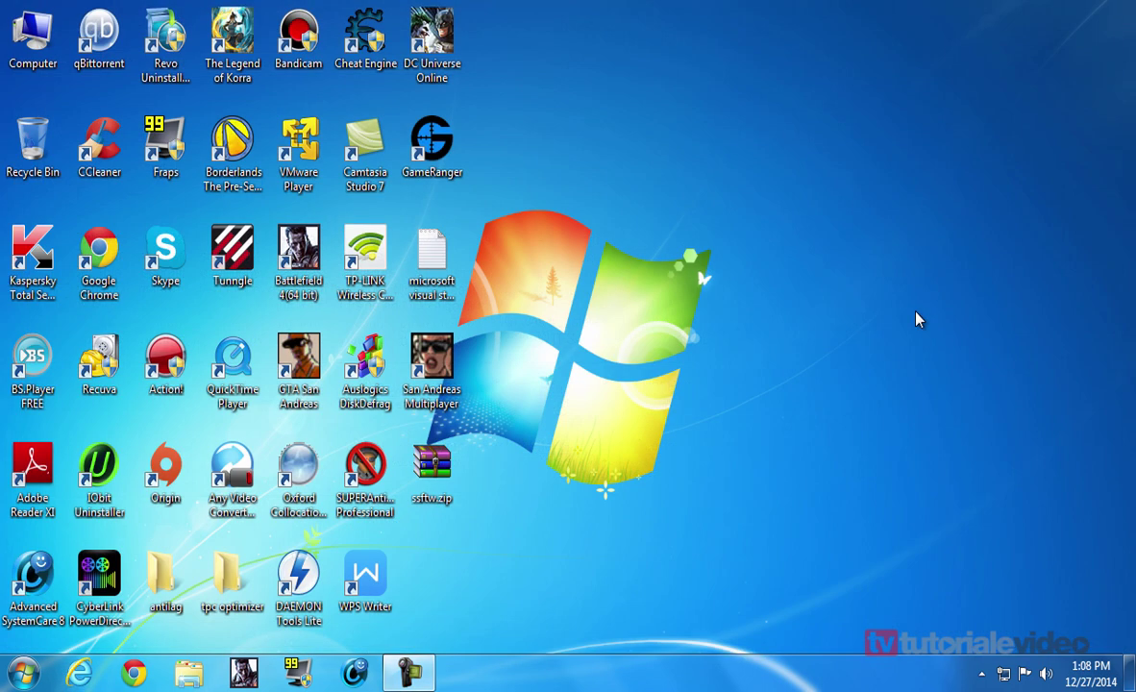
Extract ssftw.zip directly onto the desktop and move ssft.exe to an empty area away from the other icons
right_click(432, 494)
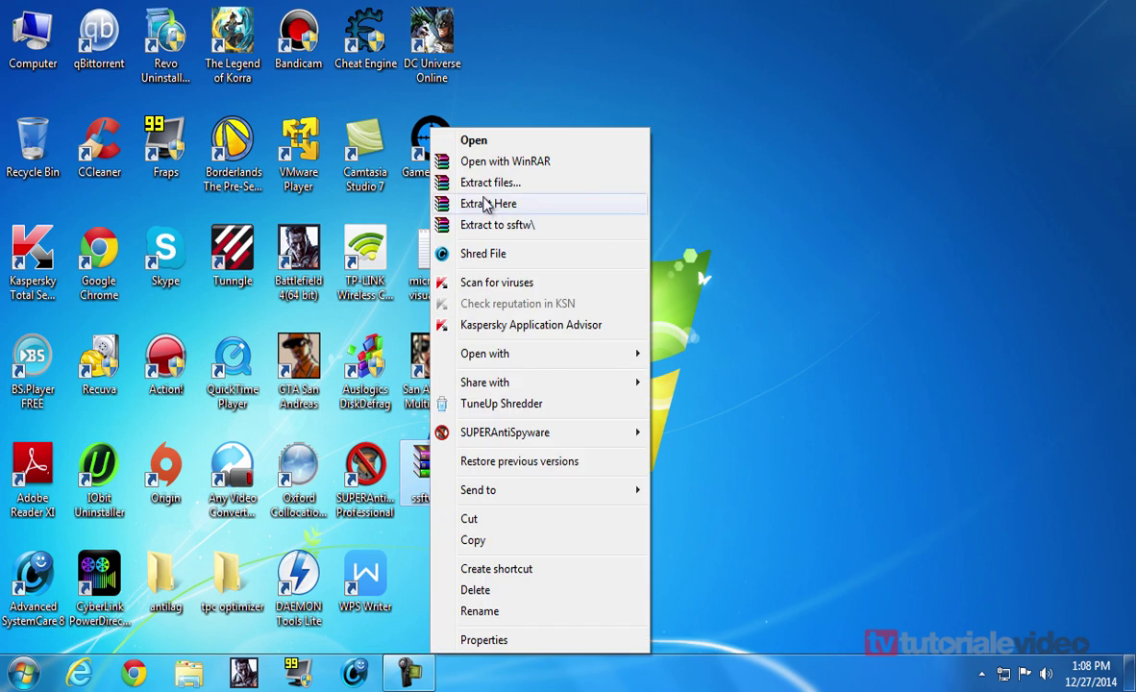
click(486, 204)
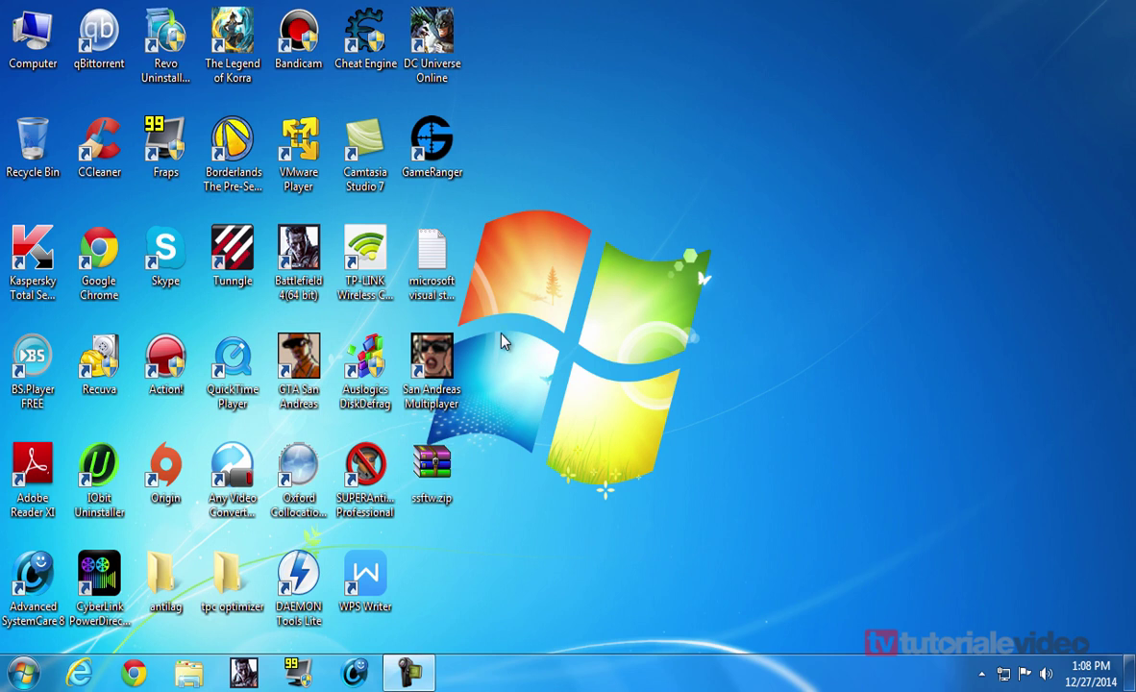
drag(432, 574, 898, 259)
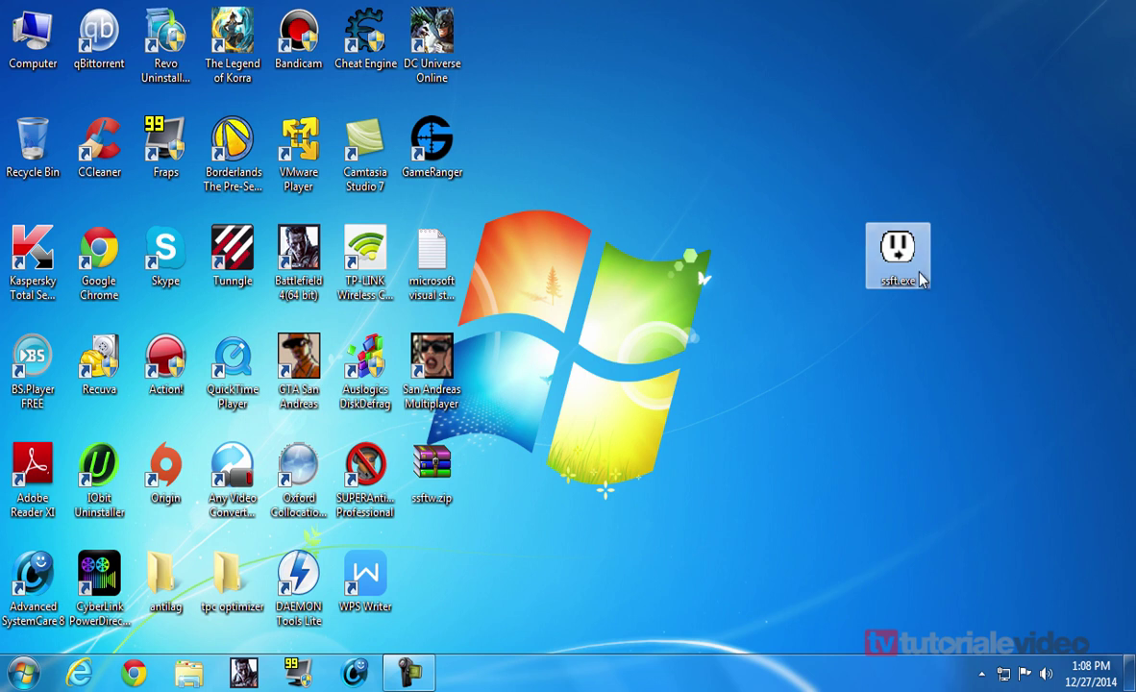
Launch ssft.exe from the desktop and allow it to run despite the unverified publisher
mouse_move(898, 252)
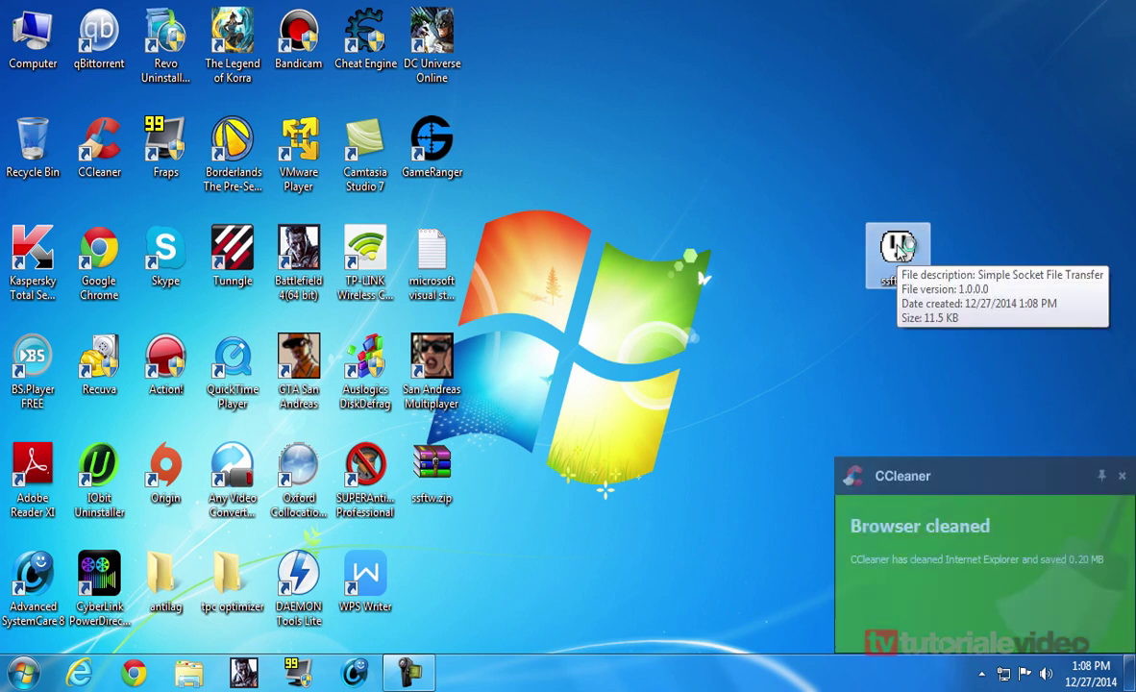
double_click(899, 252)
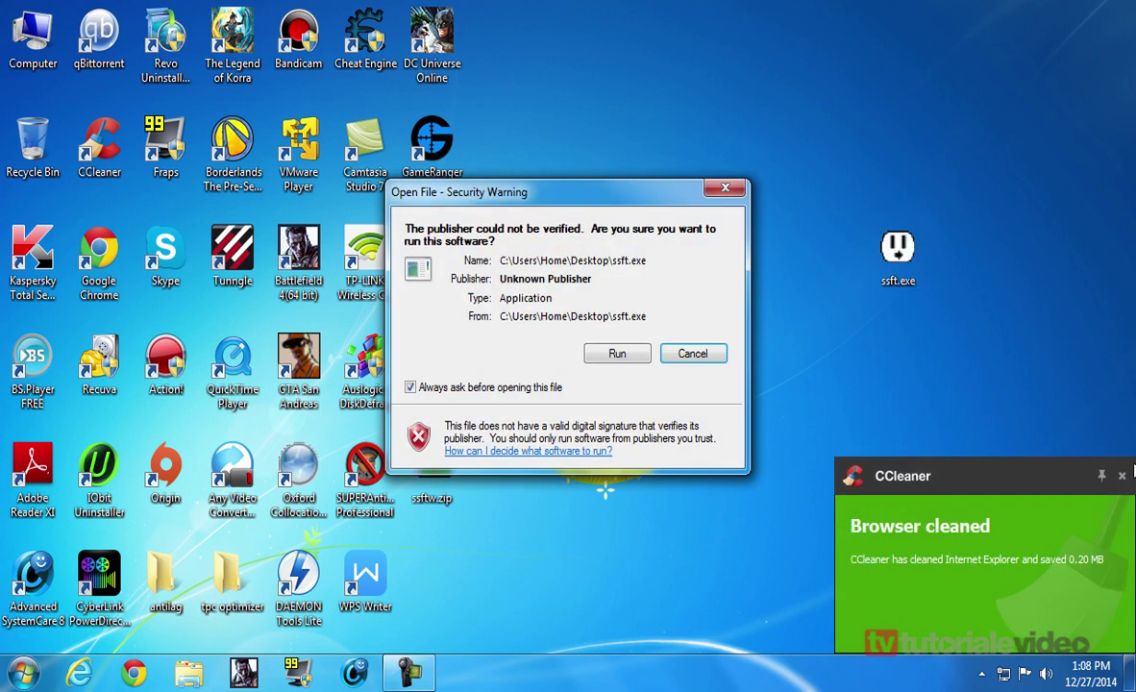
click(591, 353)
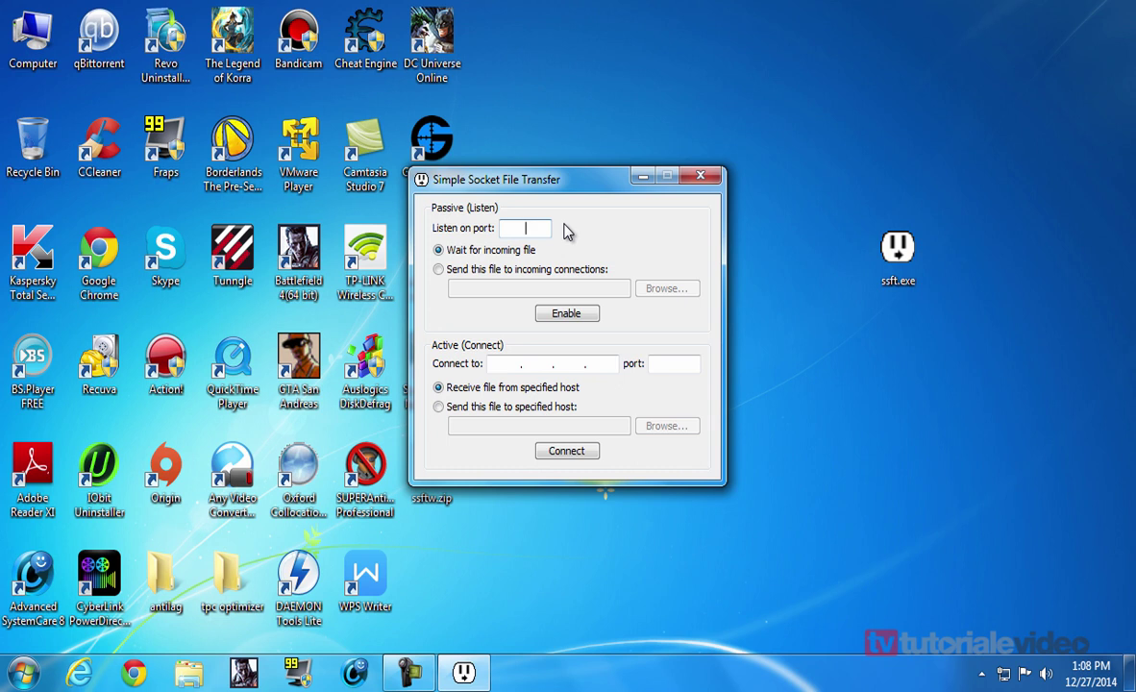
Reposition the Simple Socket File Transfer window slightly and set the Active (Connect) port to 5000
drag(527, 180, 570, 164)
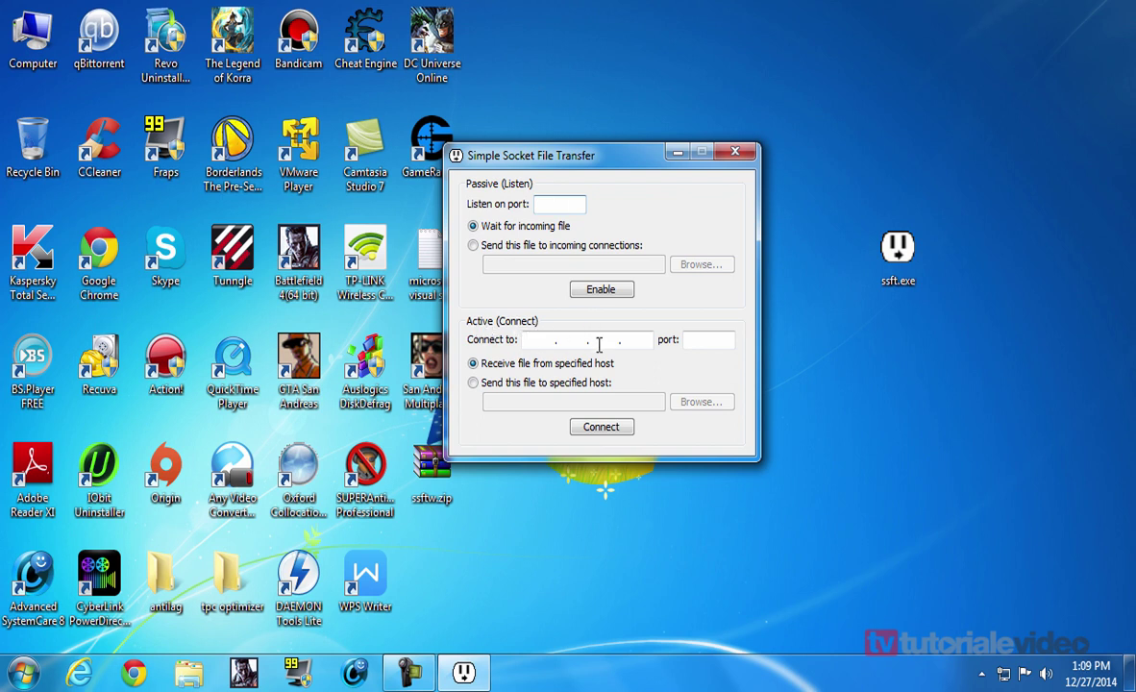
click(704, 340)
text(5000)
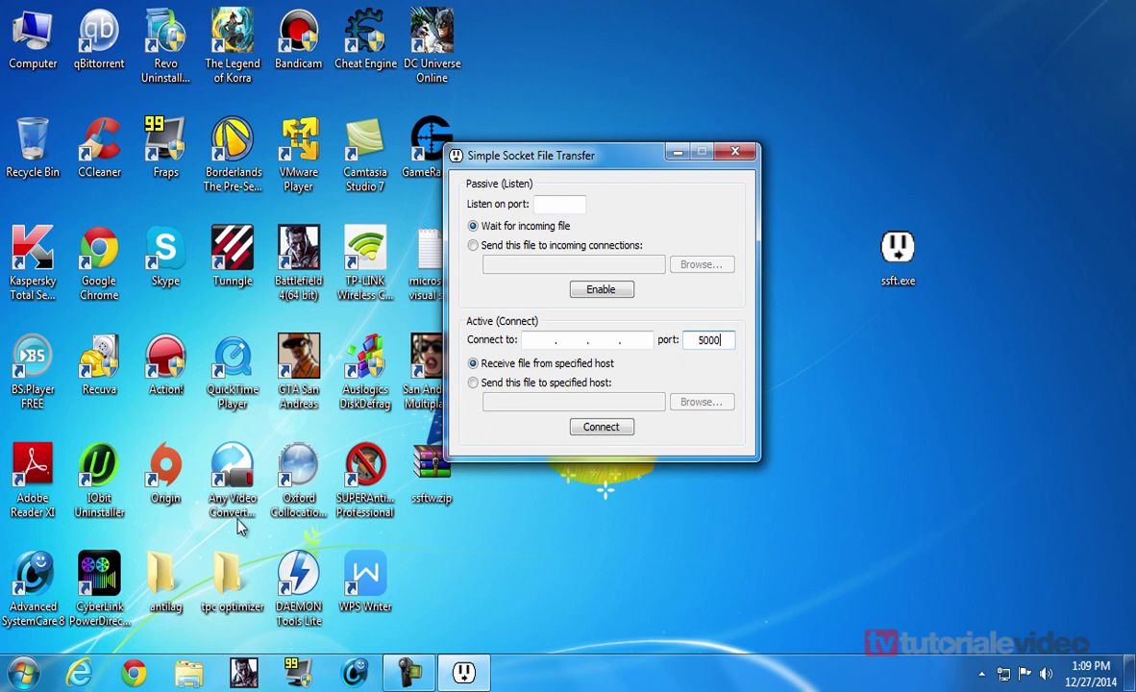
click(108, 634)
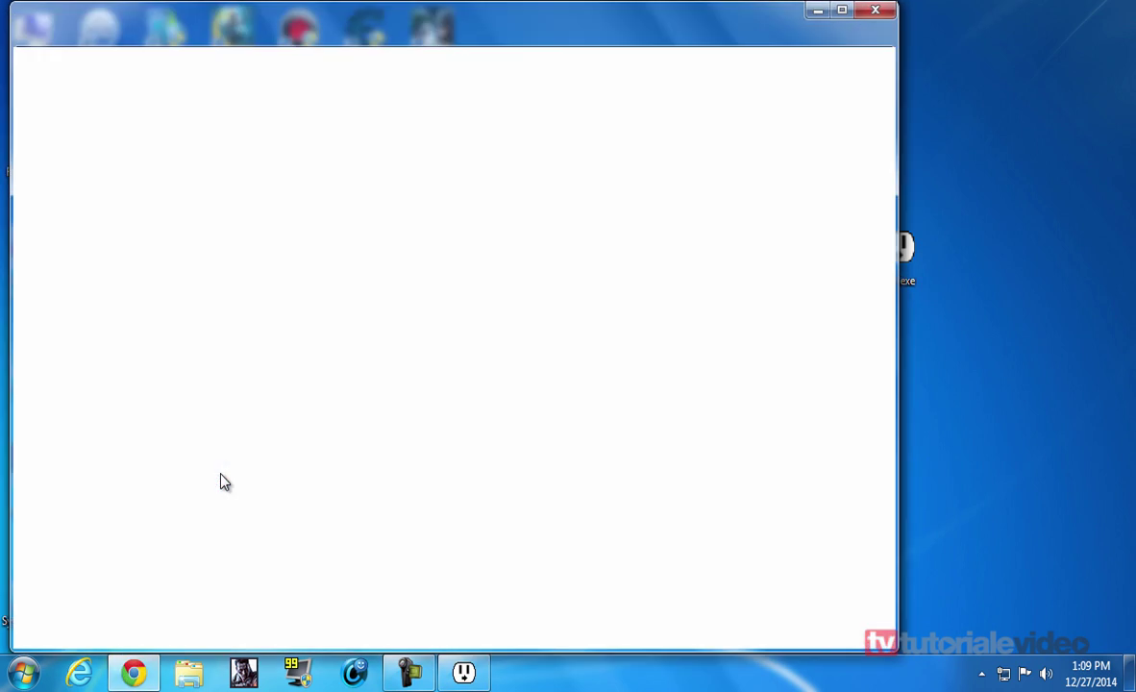
text(w)
click(437, 402)
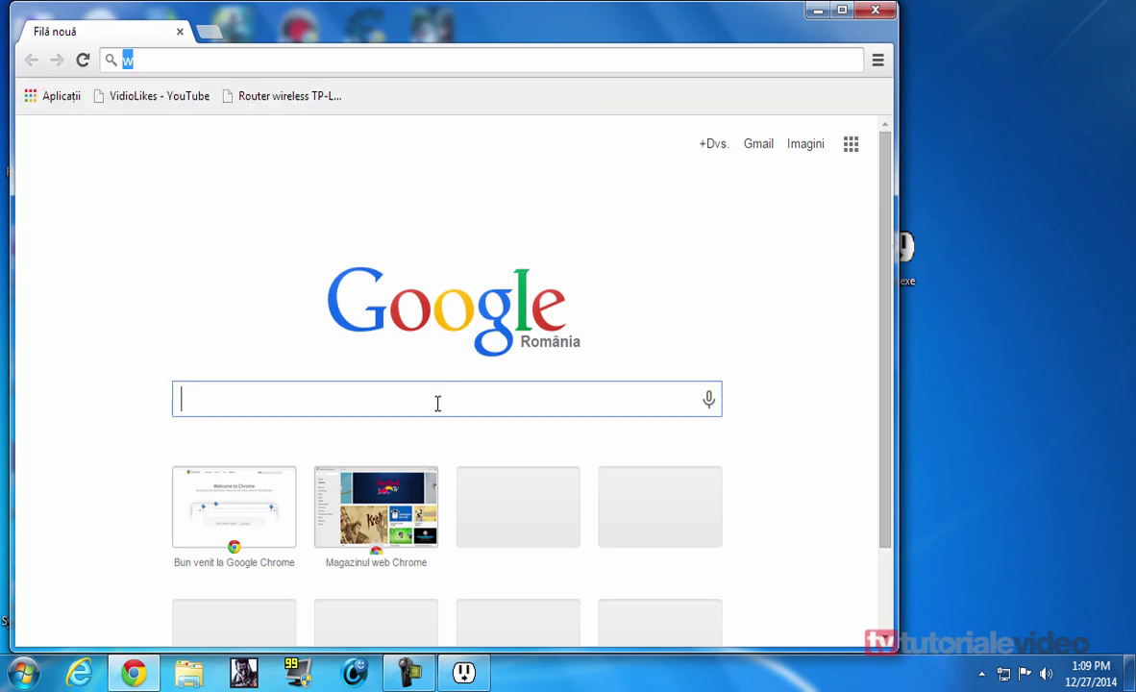
text(ww.)
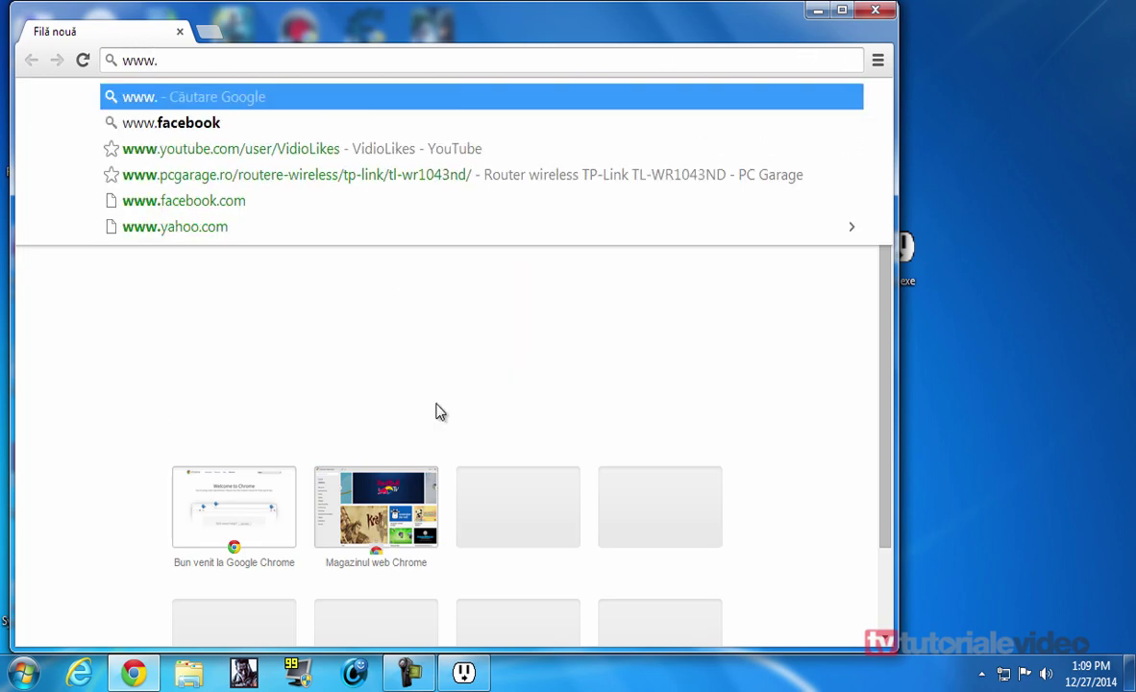
text(i)
key(BackSpace)
text(p-addre)
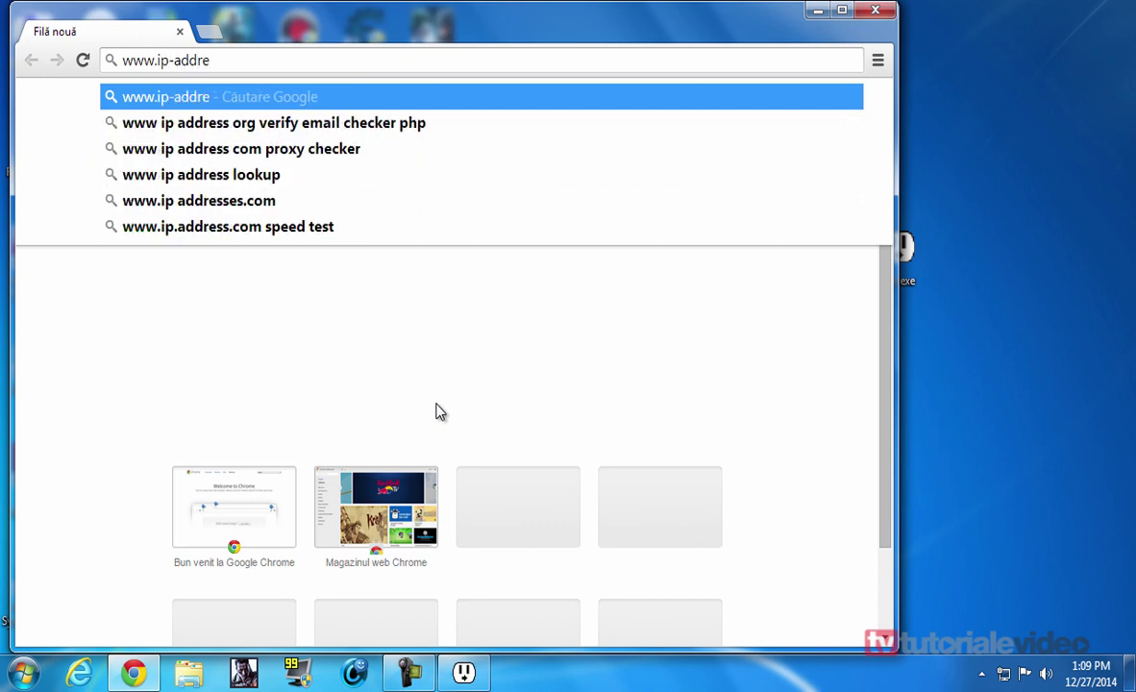
key(BackSpace)
key(BackSpace)
key(BackSpace)
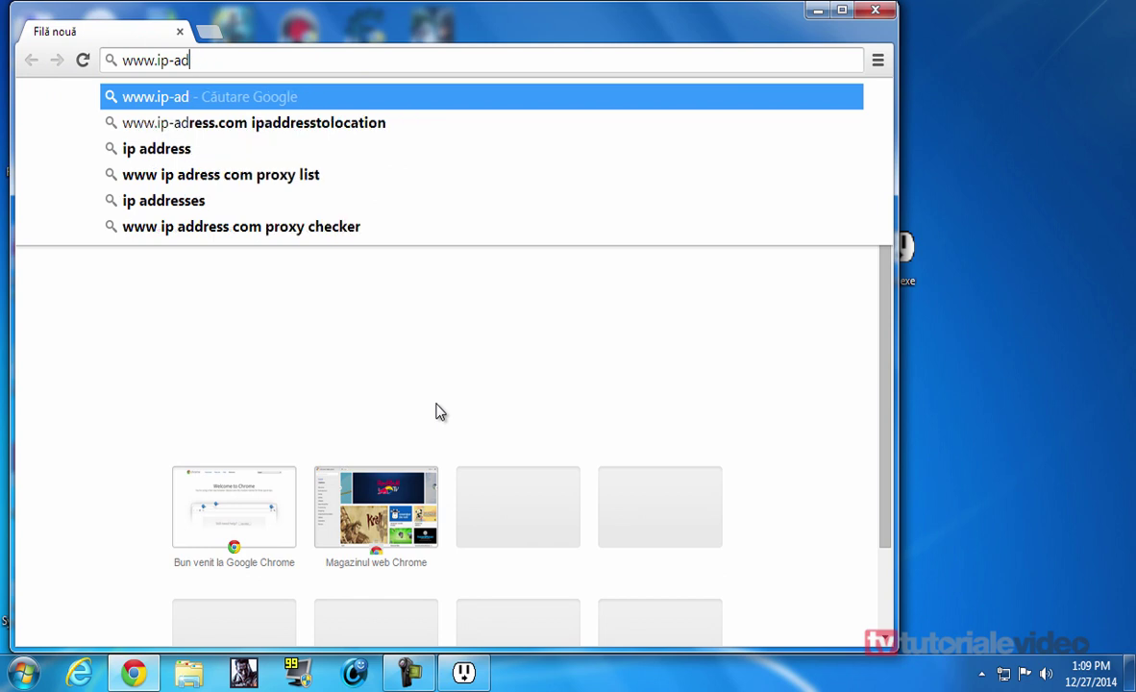
text(ress.com)
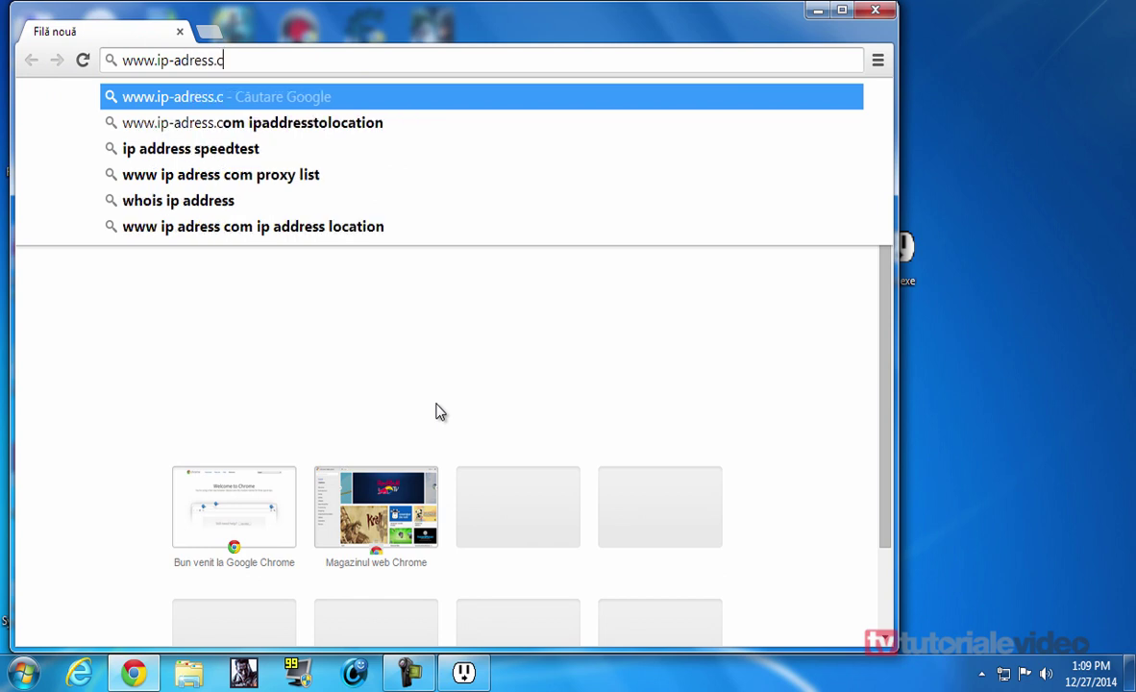
key(Return)
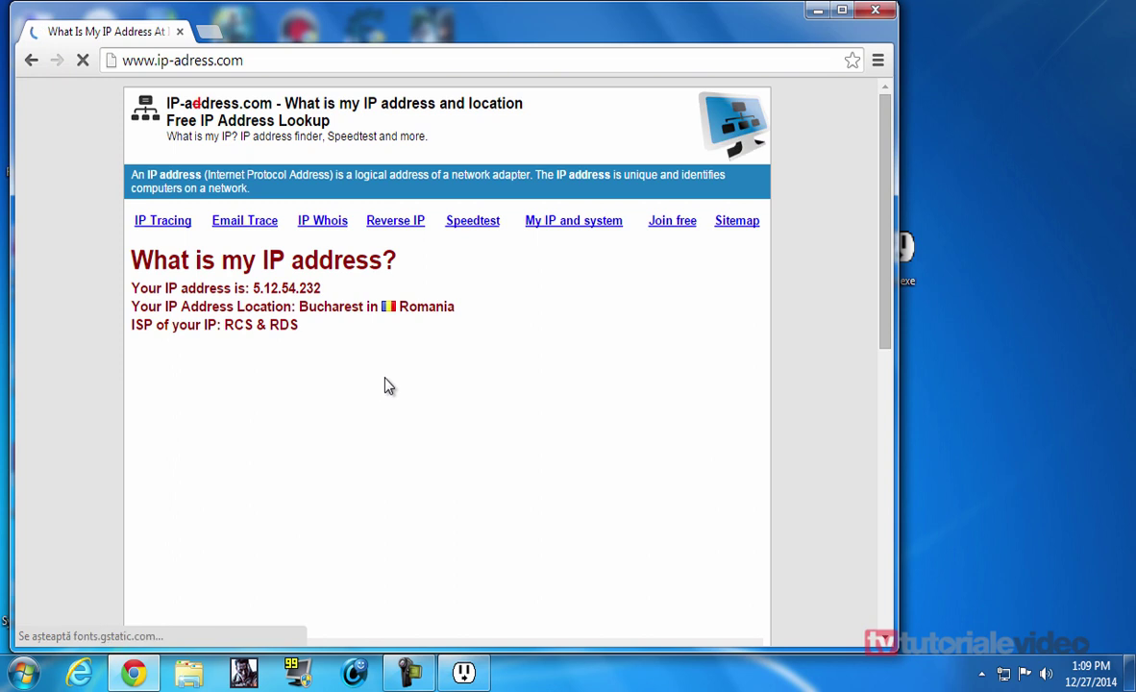
Examine the IP lookup page, including the location map, and close the browser
scroll(389, 390, down, 10)
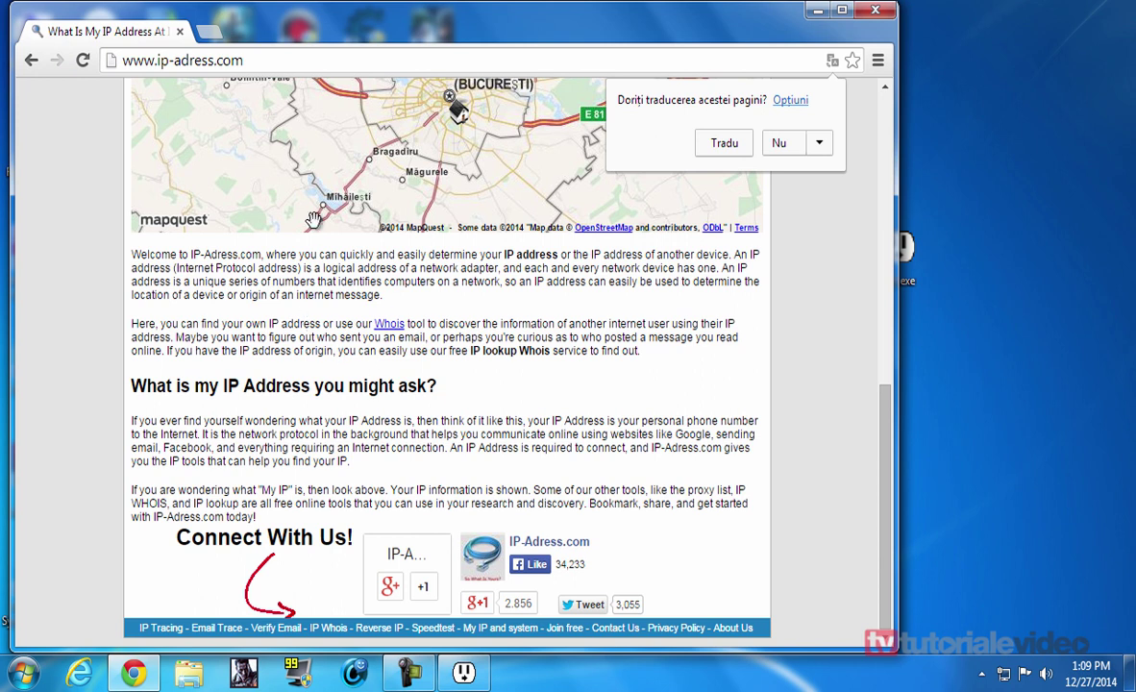
scroll(351, 371, up, 2)
scroll(349, 360, up, 1)
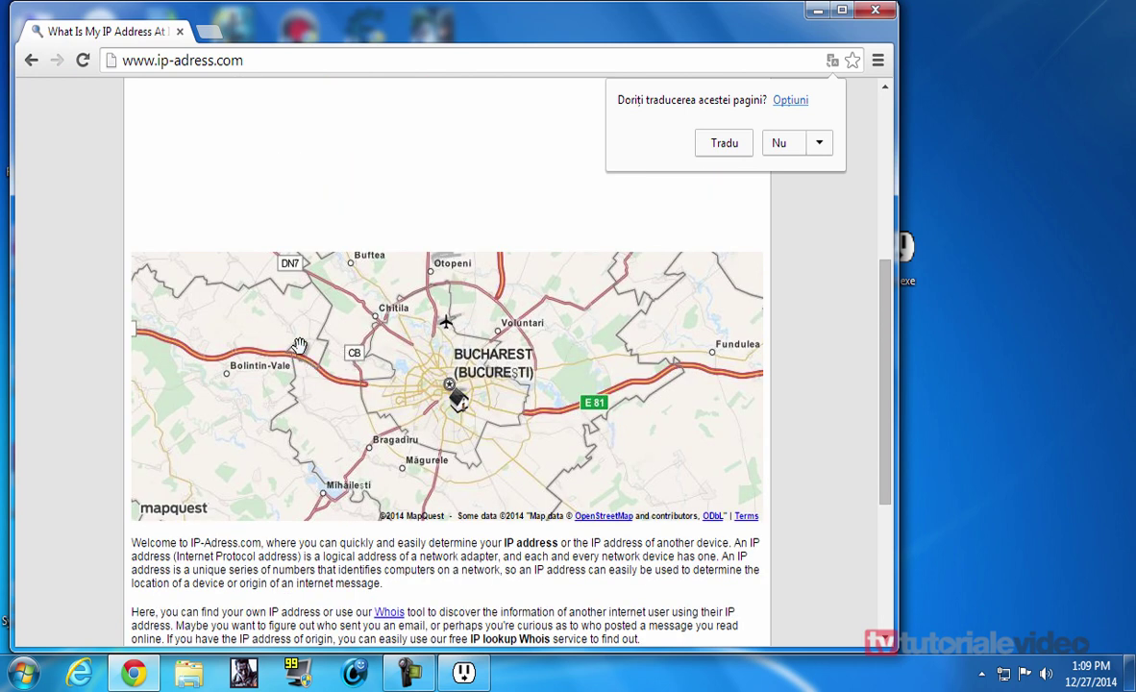
click(863, 18)
Leave the Connect to address blank and set the active connection to send a file to the specified host
click(540, 341)
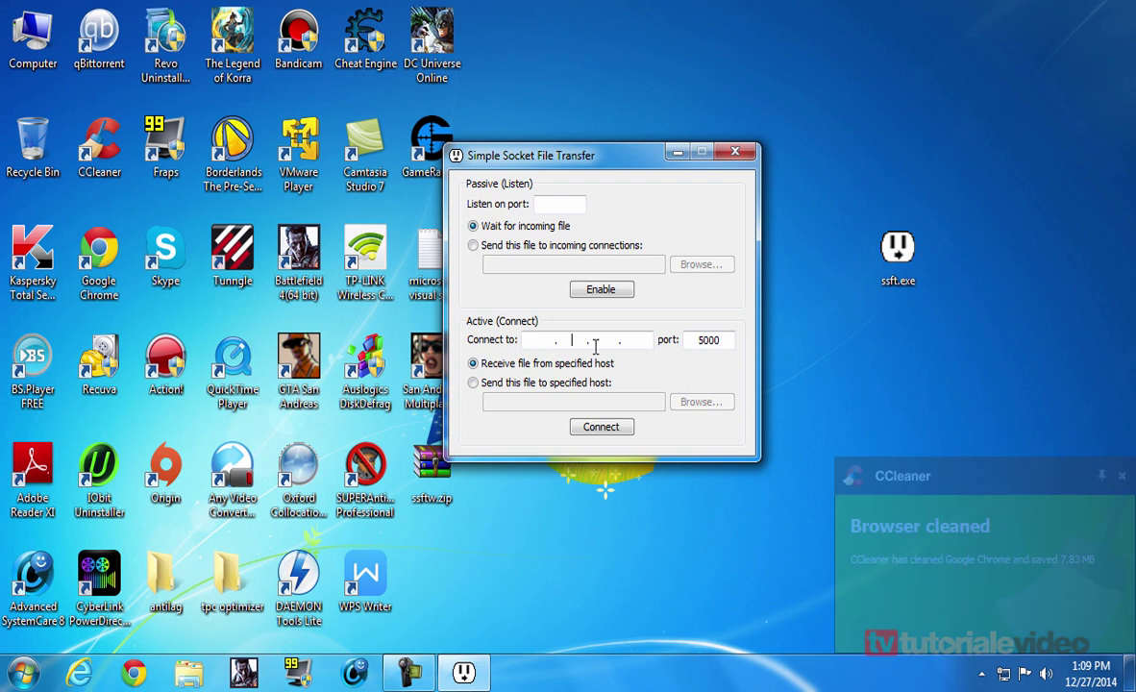
click(635, 341)
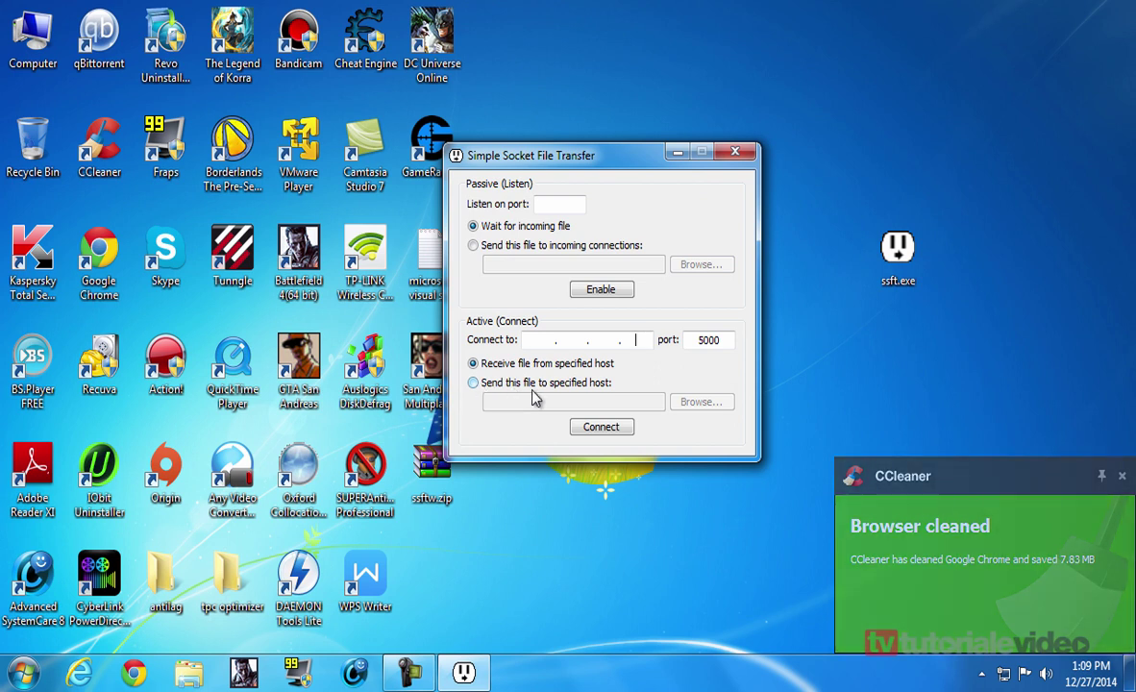
click(604, 384)
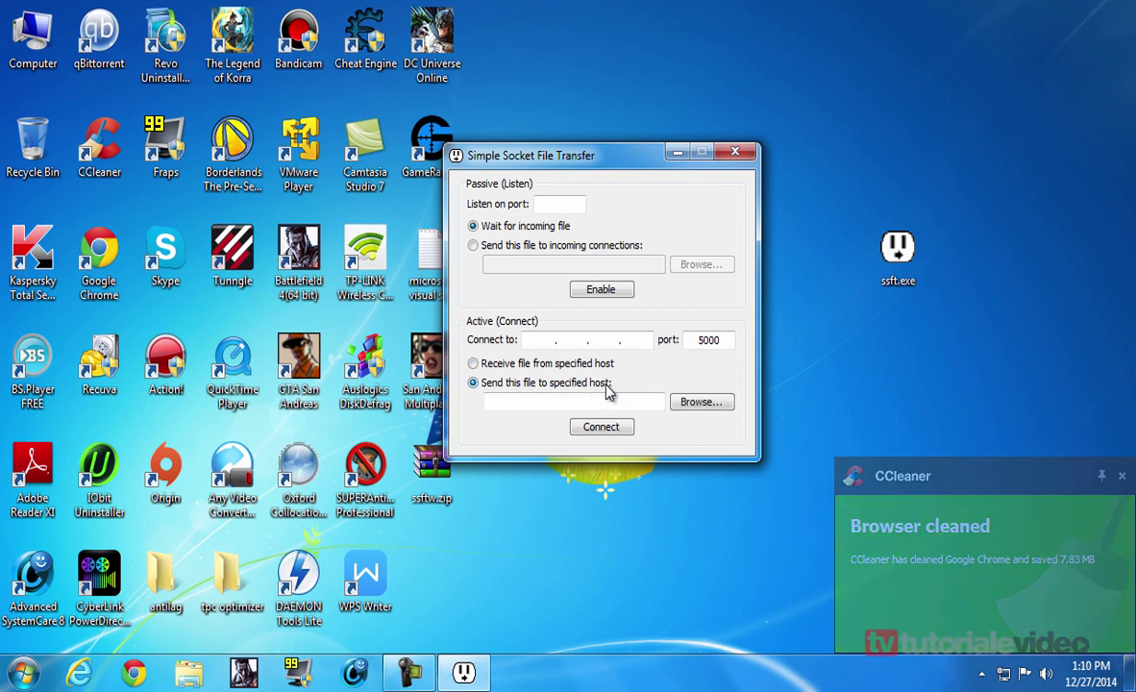
click(716, 404)
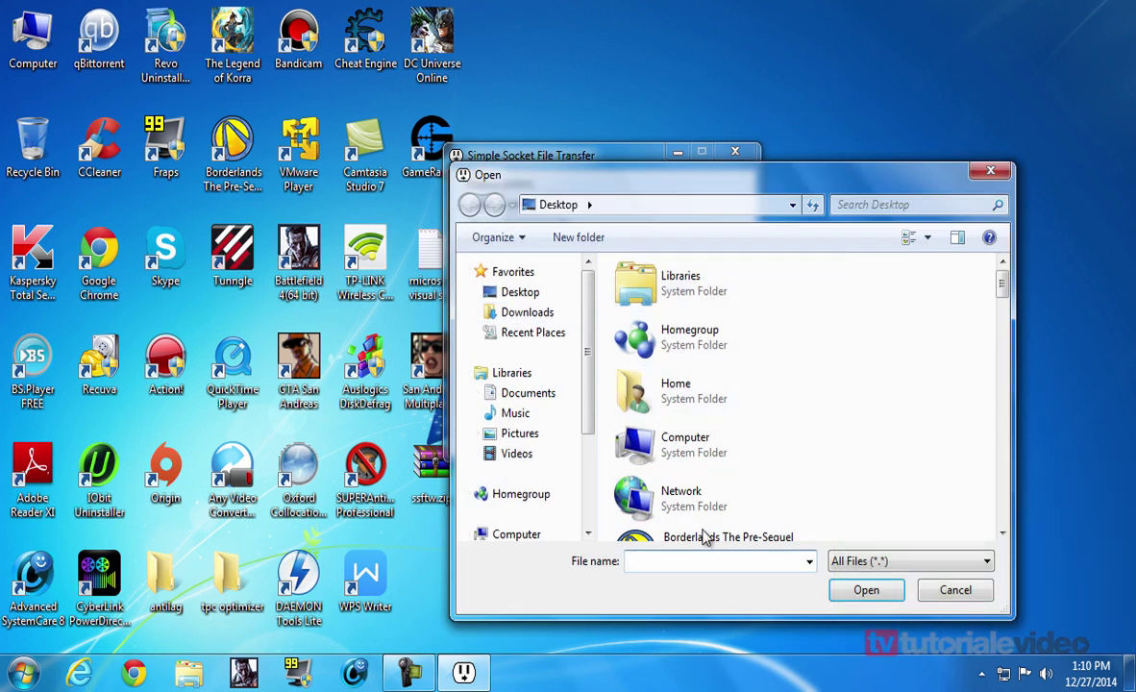
scroll(993, 302, down, 5)
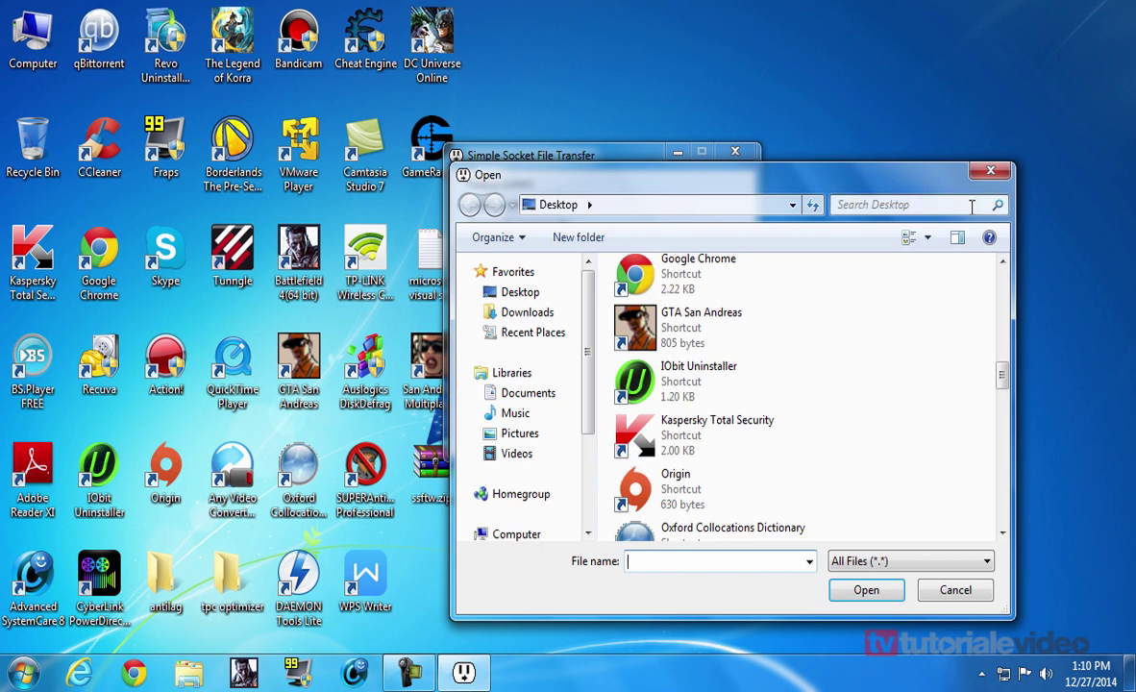
click(990, 172)
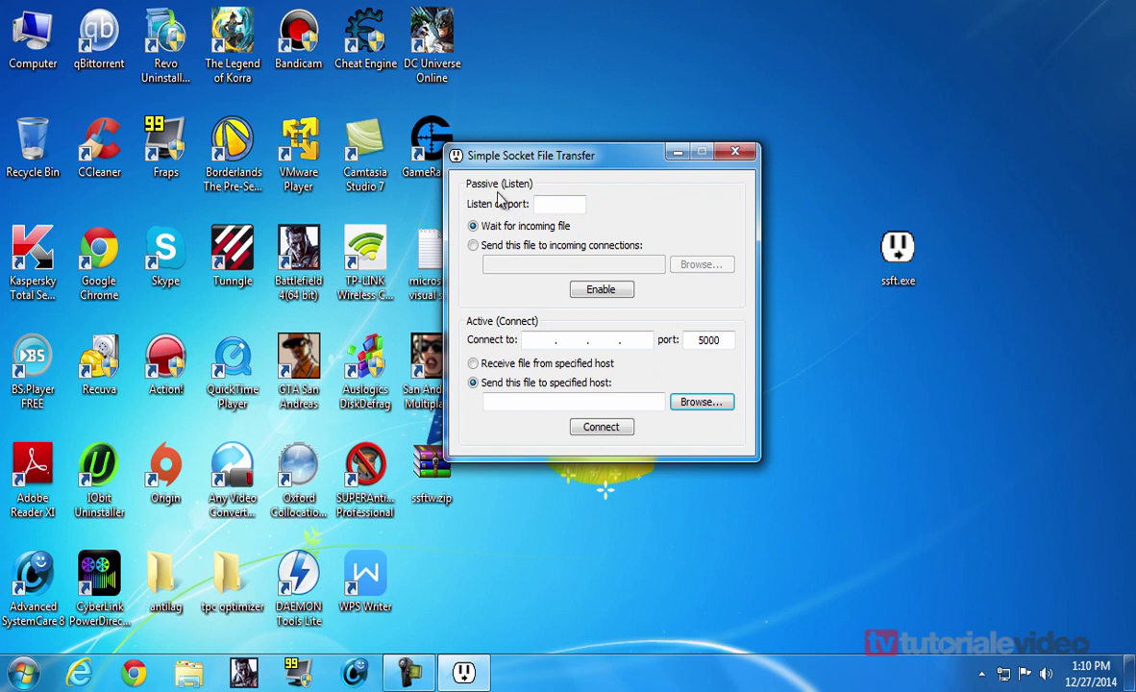
Set the Passive (Listen) port to 5000
text(5000)
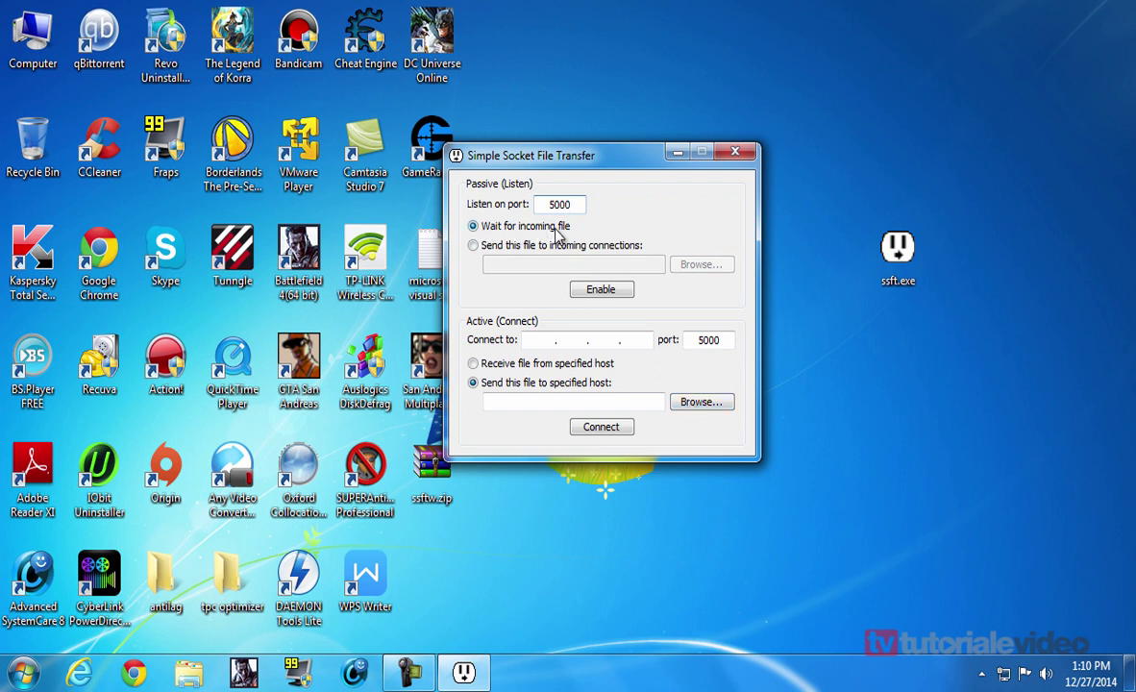
Enable passive listening on port 5000 to wait for an incoming file
click(591, 291)
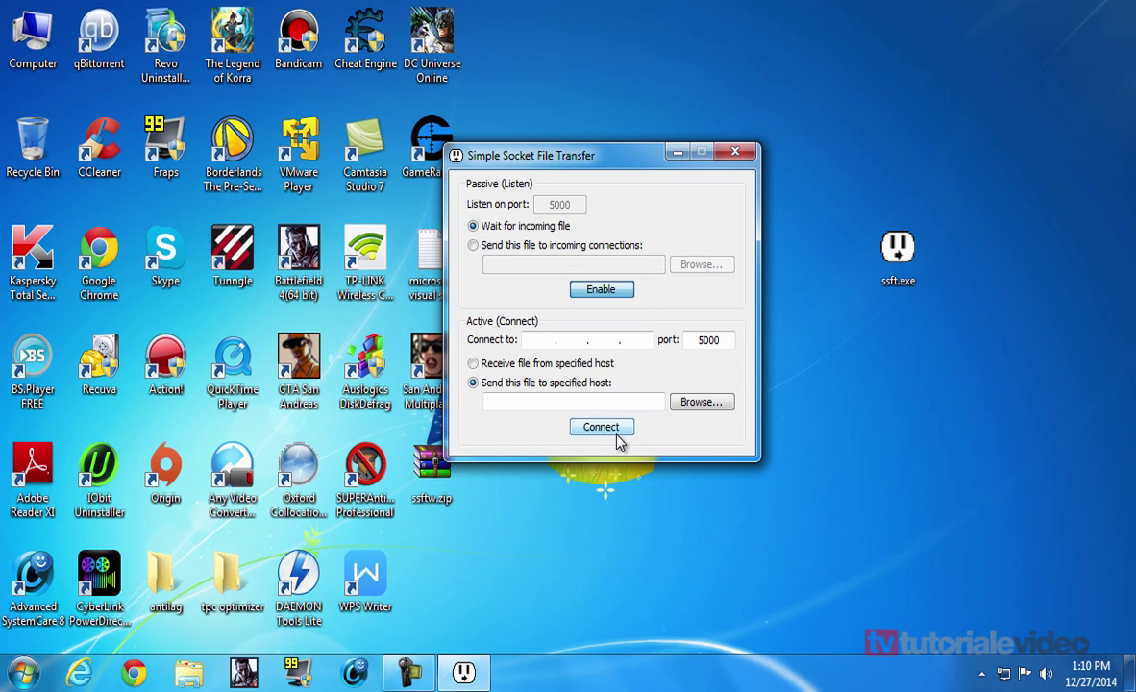
Browse for the file to send to the specified host, dismiss the file selection without choosing one, and close Simple Socket File Transfer
click(699, 405)
drag(732, 181, 767, 159)
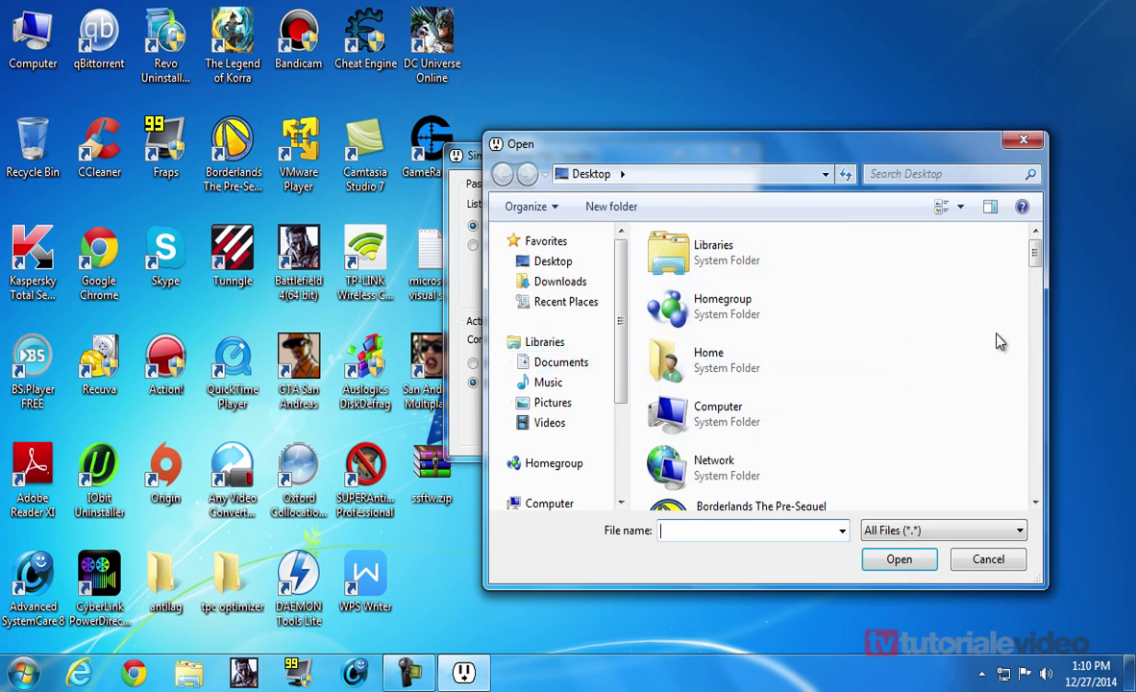
click(1023, 142)
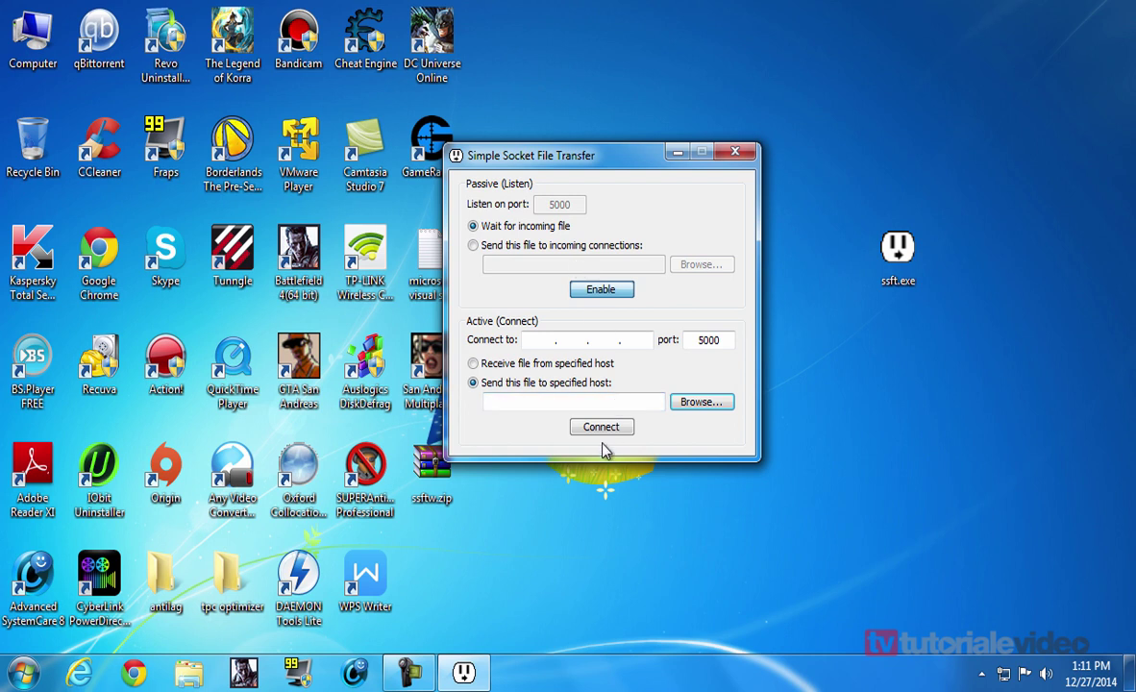
click(703, 404)
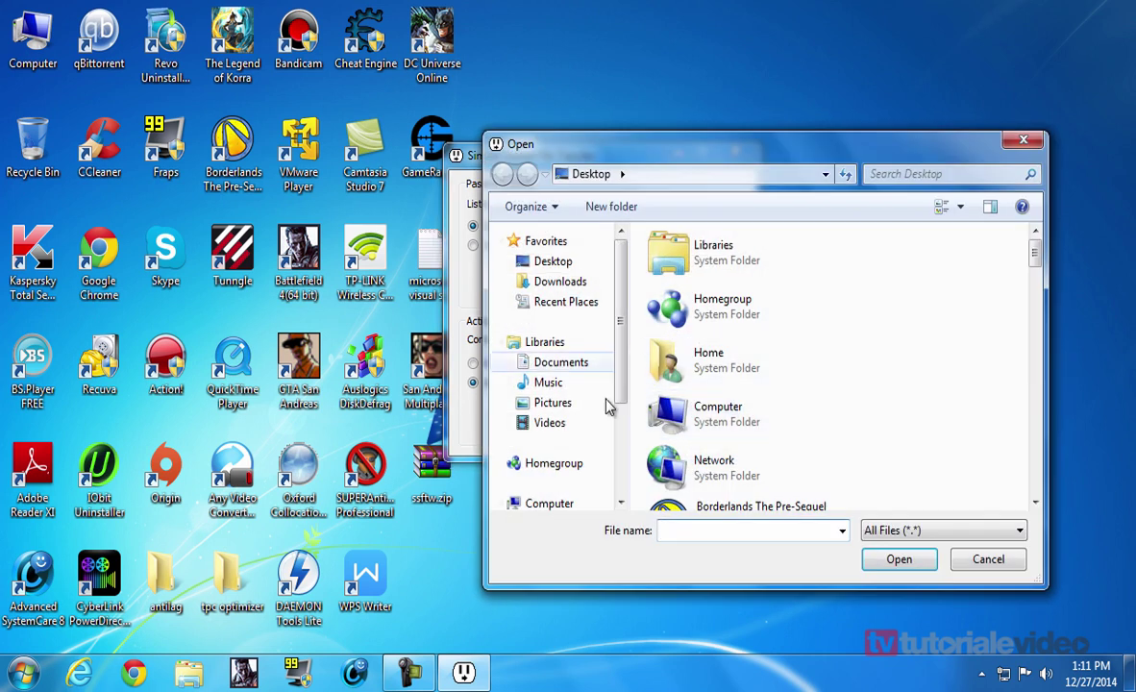
key(Escape)
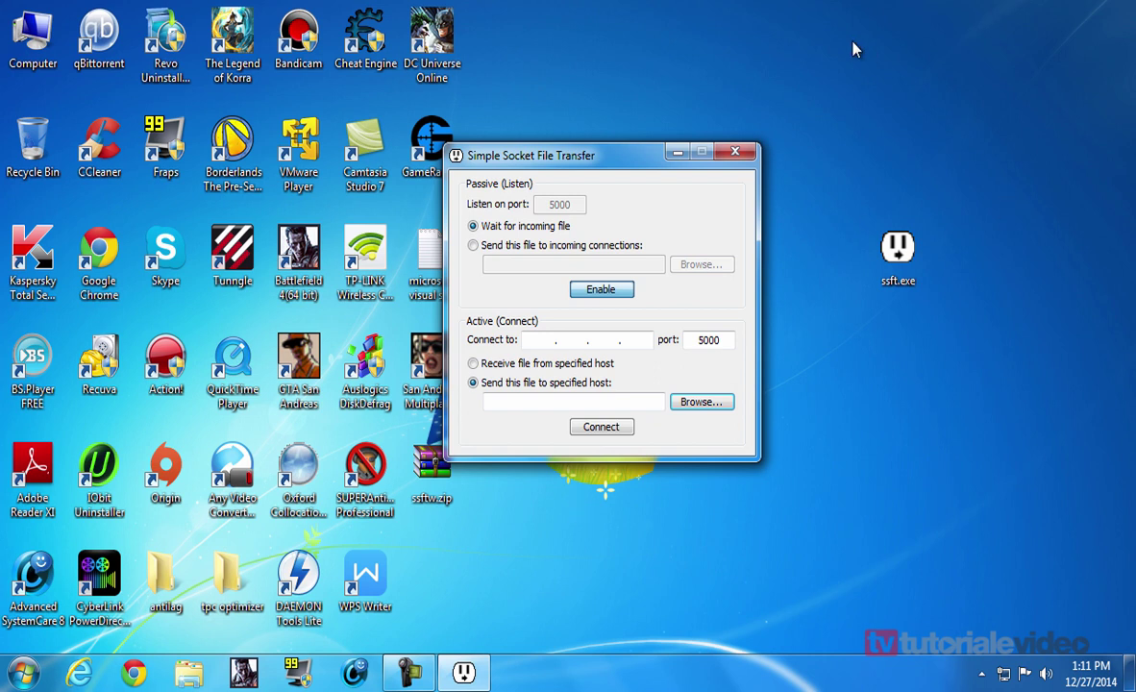
click(735, 154)
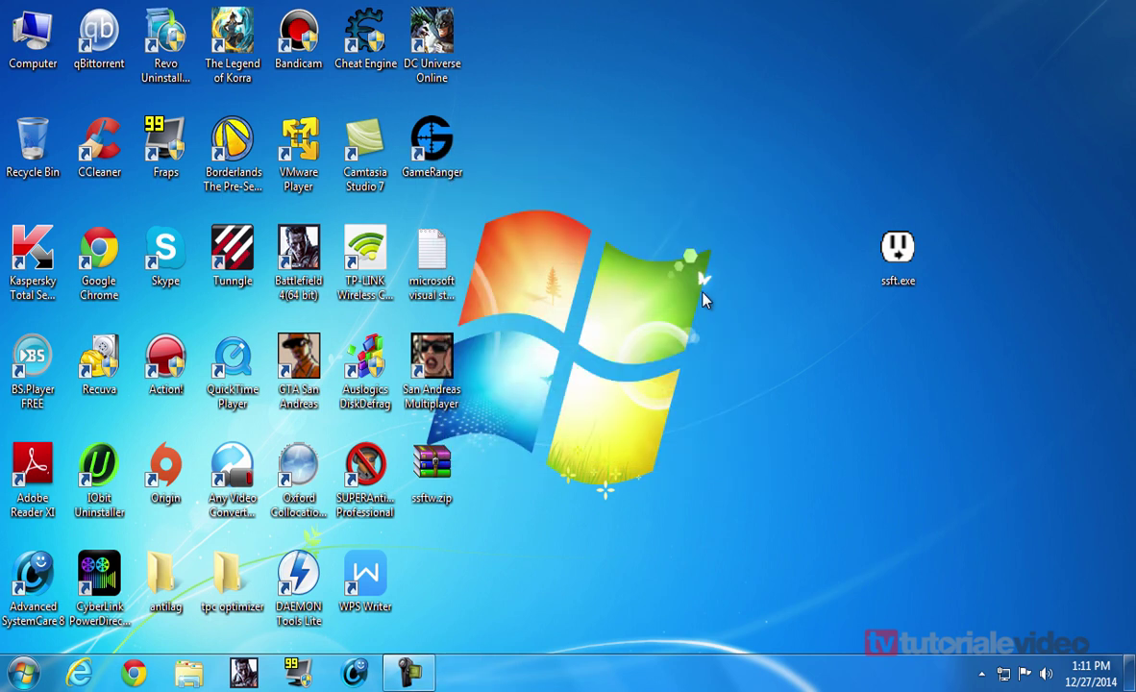